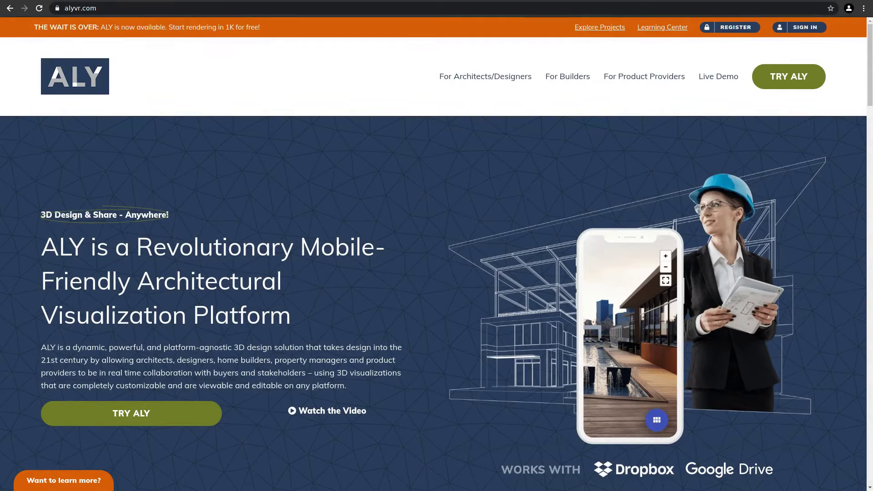
# Step: Sign in to ALY with the existing Google account, entering the account password
pyautogui.click(802, 28)
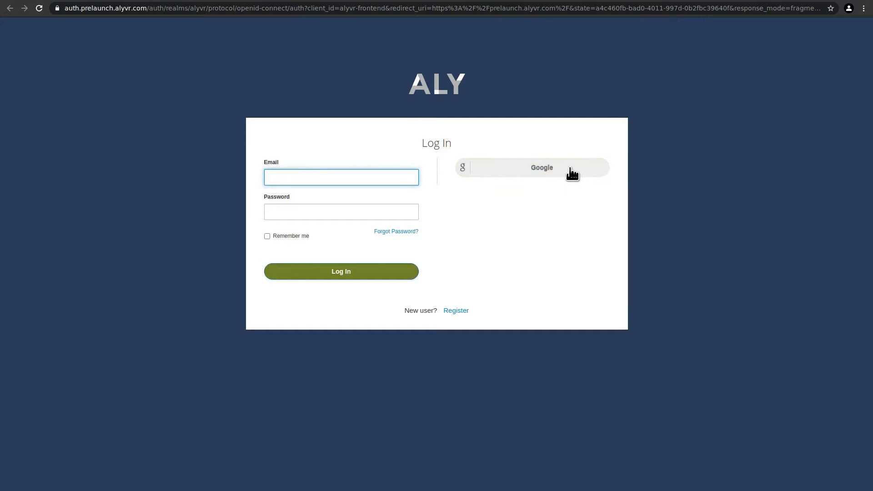
pyautogui.click(519, 168)
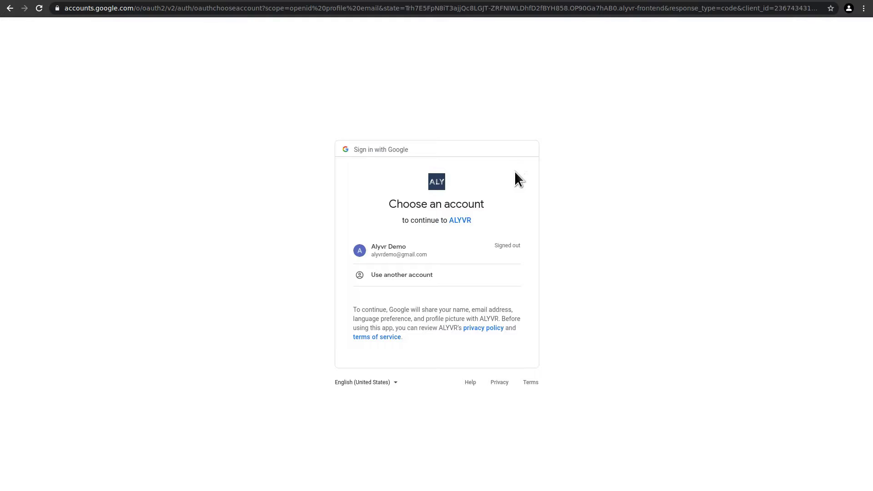
pyautogui.click(388, 255)
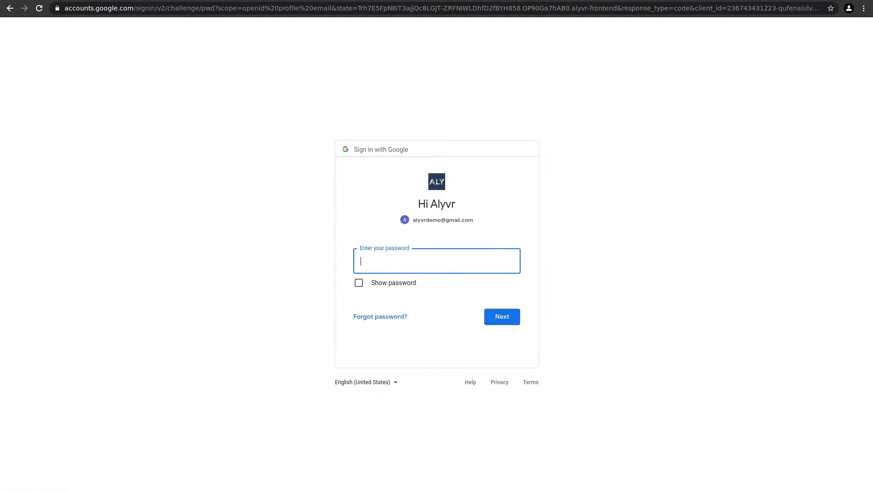
pyautogui.click(473, 259)
pyautogui.hotkey('ctrl', 'v')
pyautogui.click(494, 318)
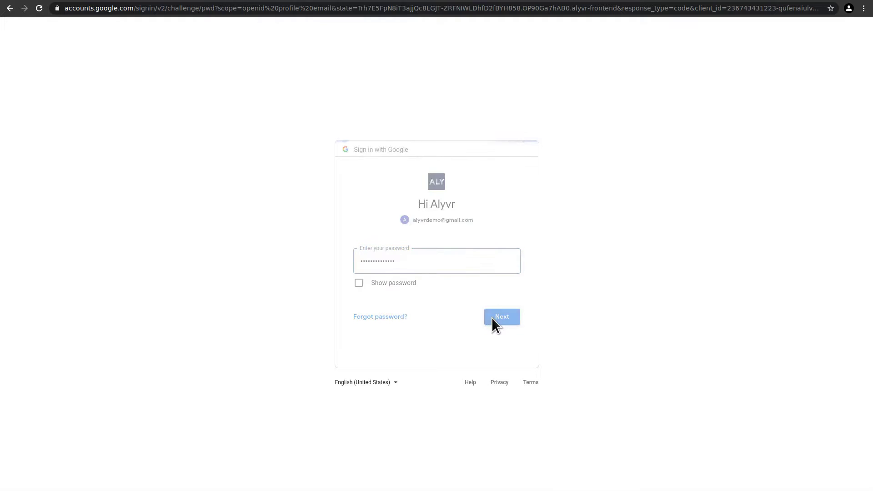
# Step: Review the ALY Terms and Conditions through to the end and accept them
pyautogui.scroll(-10, 187, 339)
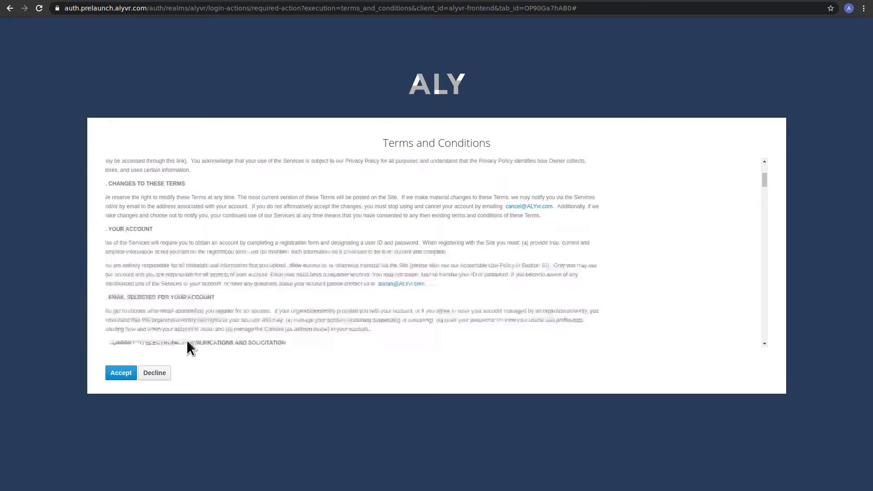
pyautogui.scroll(-10, 186, 337)
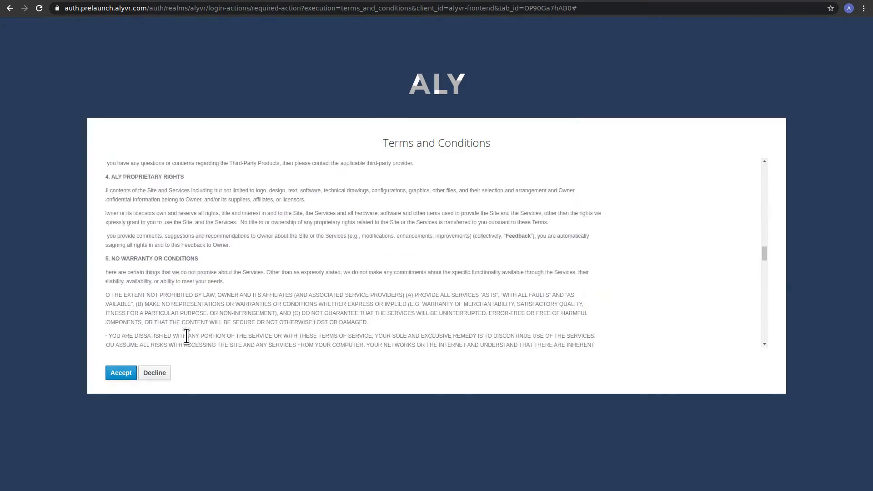
pyautogui.scroll(-8, 186, 336)
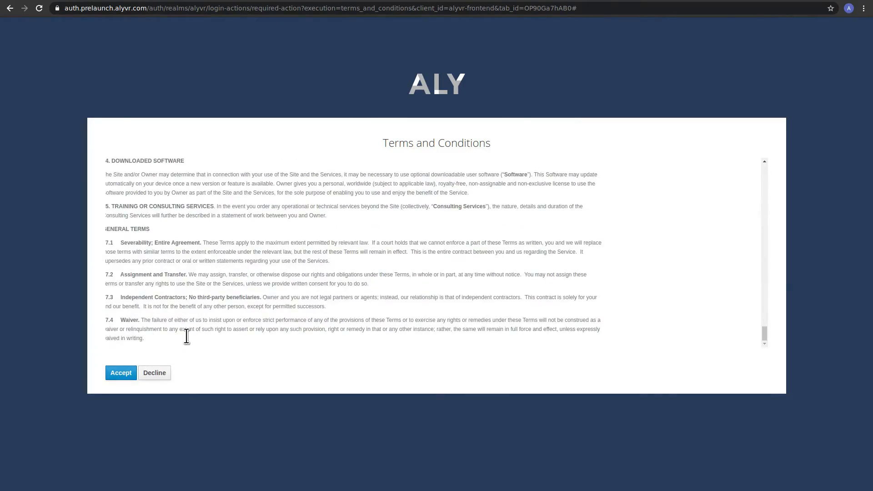
pyautogui.click(120, 372)
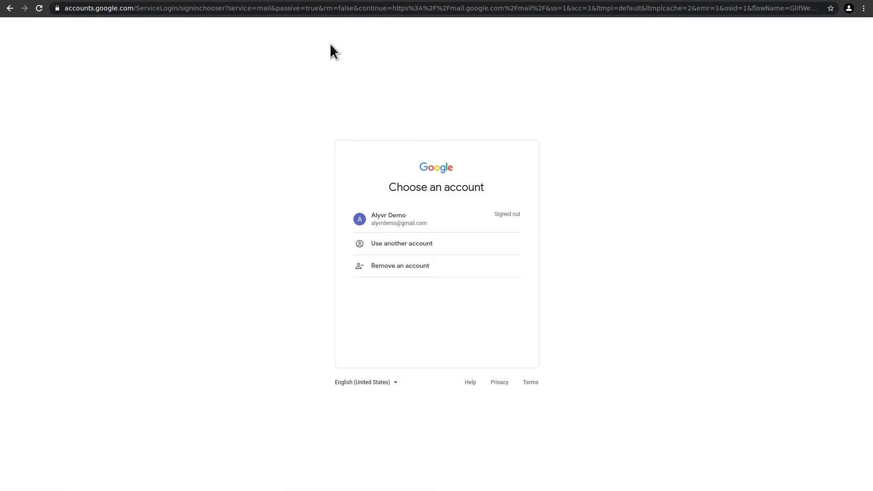
# Step: Switch to Gmail and sign in with the same Google account, entering its password
pyautogui.click(381, 224)
pyautogui.write('**************')
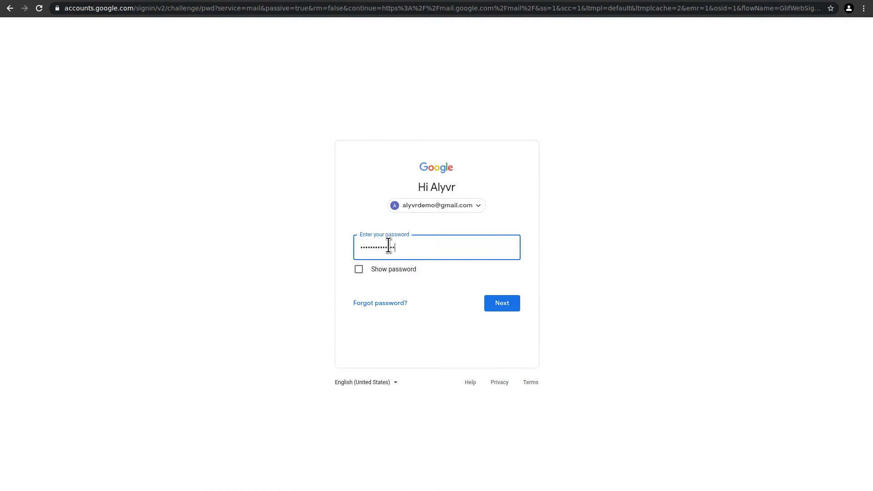
pyautogui.click(500, 304)
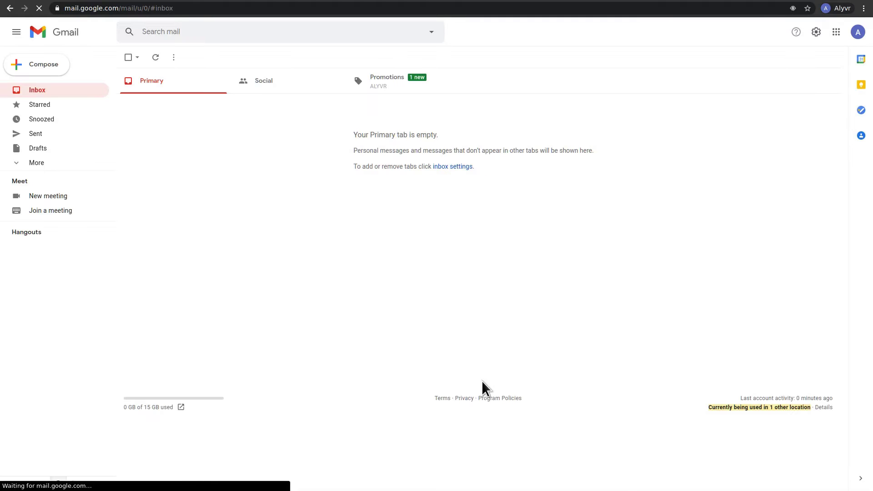
# Step: Open the ALYVR "Verify email" message among the promotions and follow its e-mail address verification link
pyautogui.click(381, 80)
pyautogui.click(322, 140)
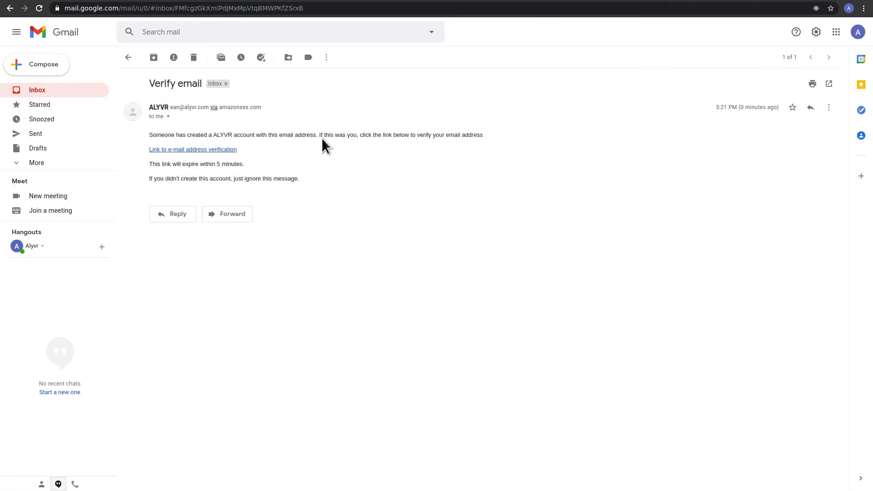
pyautogui.click(210, 152)
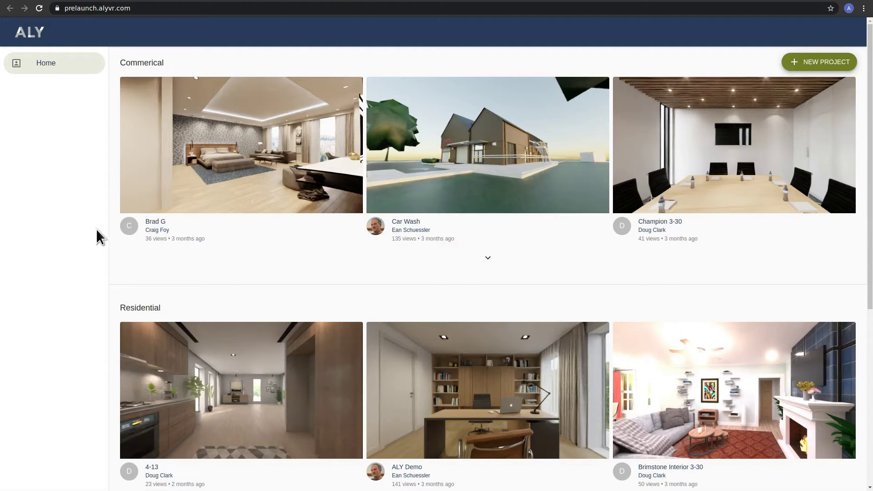
# Step: Create a new ALY project named "Apartment Demo" with the description "A demo rendering of an apartment interior."
pyautogui.click(825, 63)
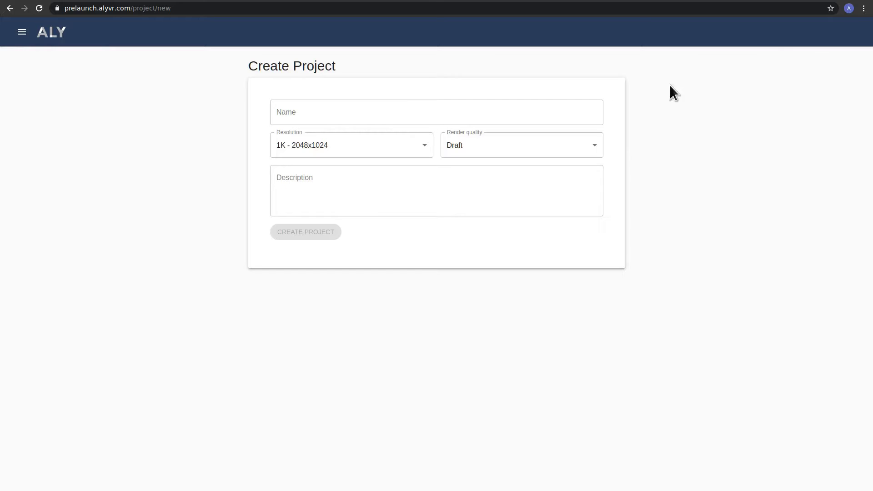
pyautogui.click(336, 113)
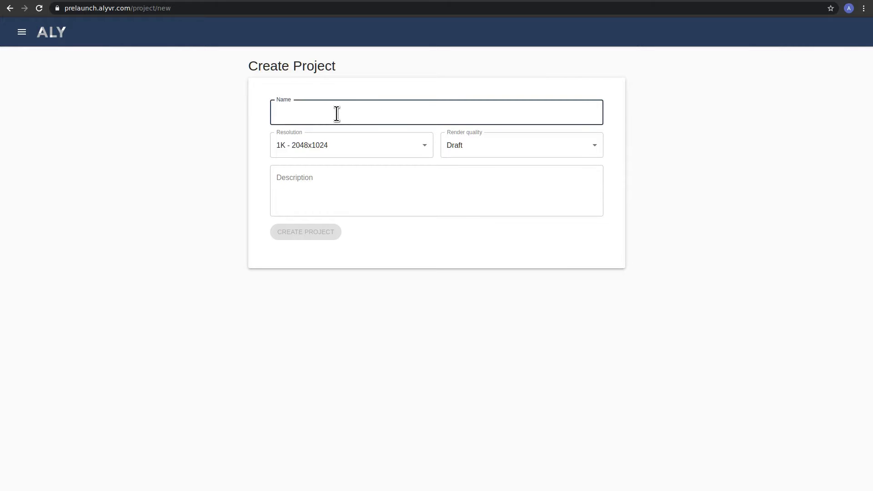
pyautogui.write('Apartment Demo')
pyautogui.press('Tab')
pyautogui.press('Tab')
pyautogui.press('Tab')
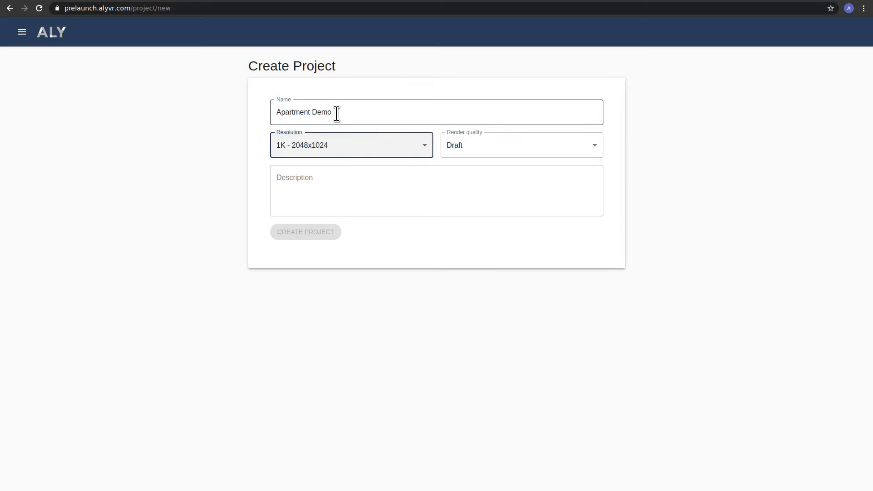
pyautogui.write('A dem')
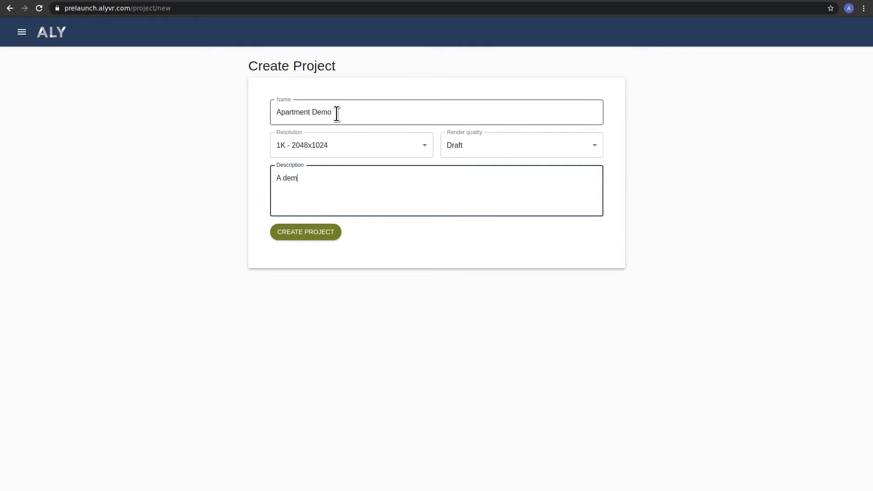
pyautogui.write('o rendering of an apartment interior.')
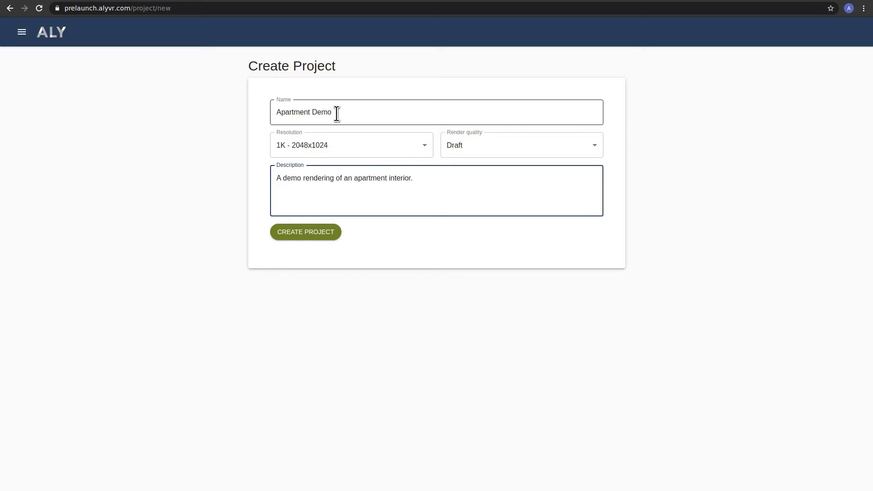
pyautogui.click(298, 234)
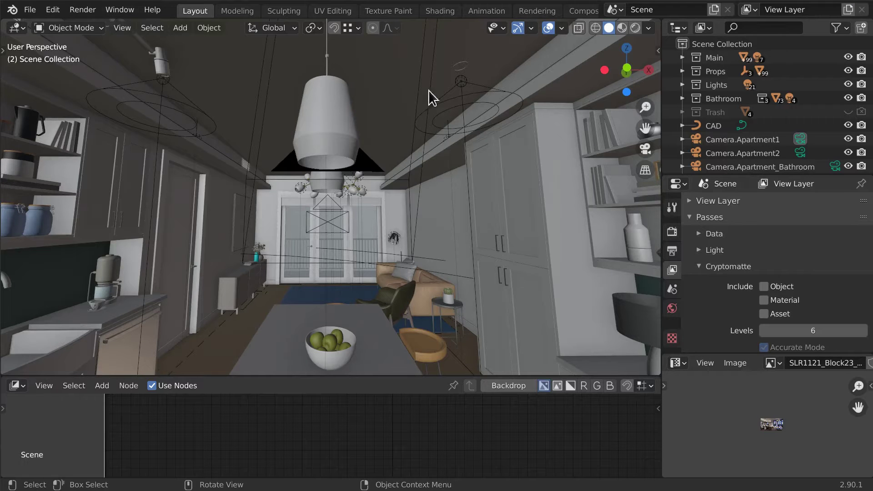
# Step: Switch to Blender and inspect the Camera.Apartment1 and Camera.Apartment2 cameras in the apartment scene
pyautogui.click(771, 139)
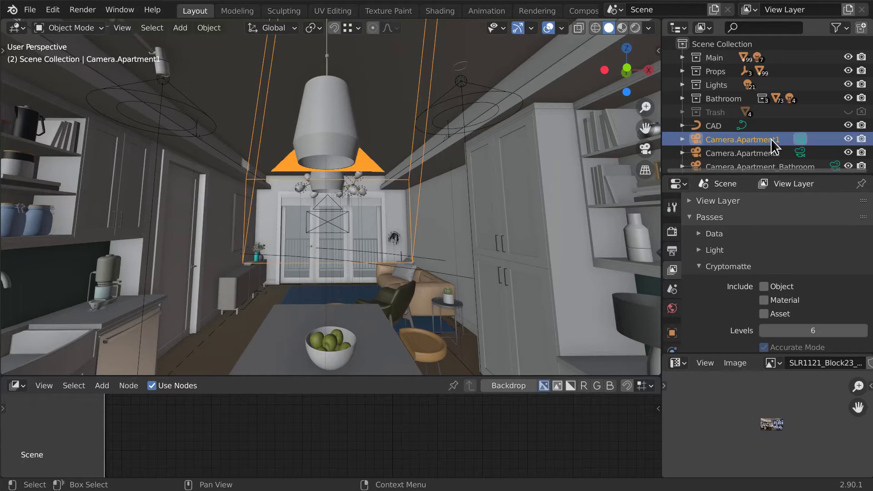
pyautogui.scroll(-1, 771, 139)
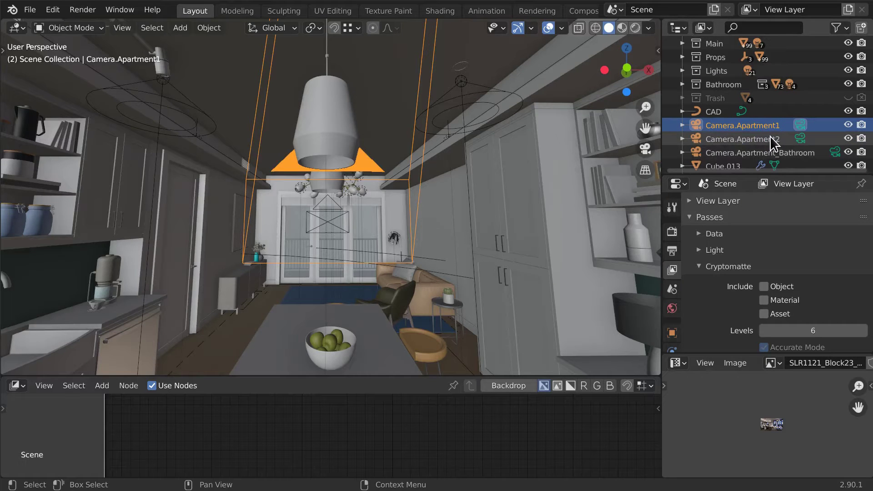
pyautogui.click(770, 139)
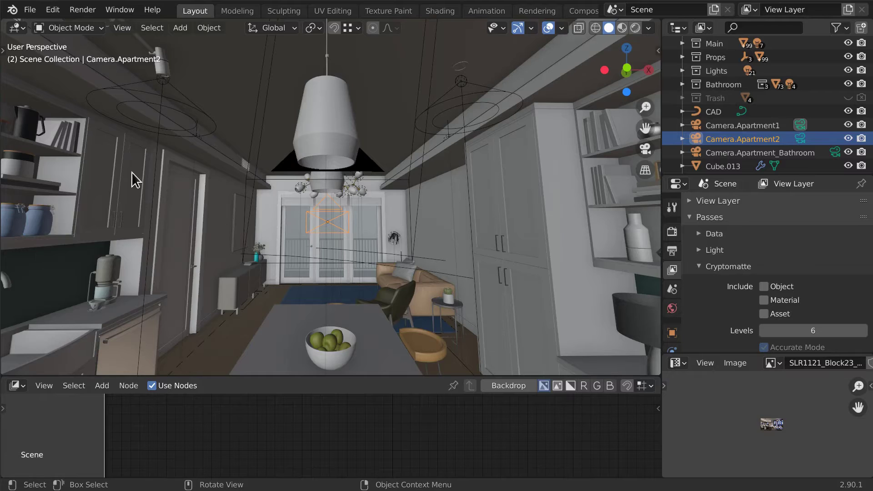
# Step: Examine the external data option for packing all used files into the .blend
pyautogui.click(31, 10)
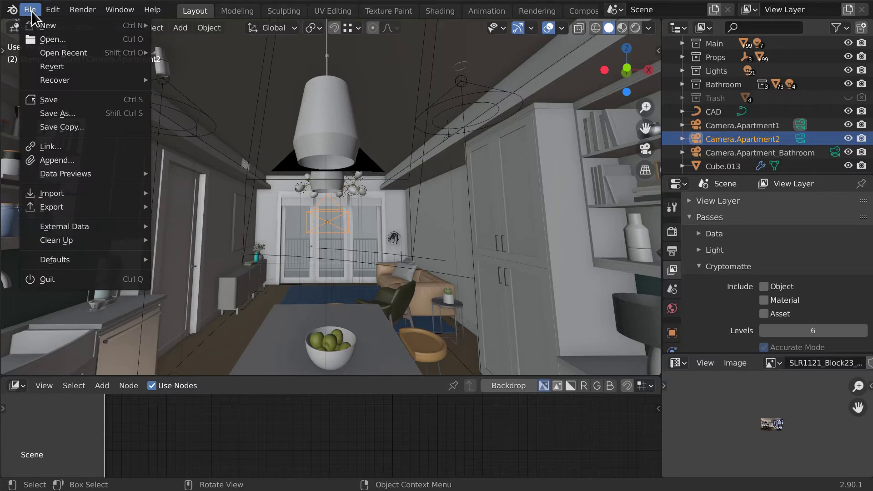
pyautogui.moveTo(106, 229)
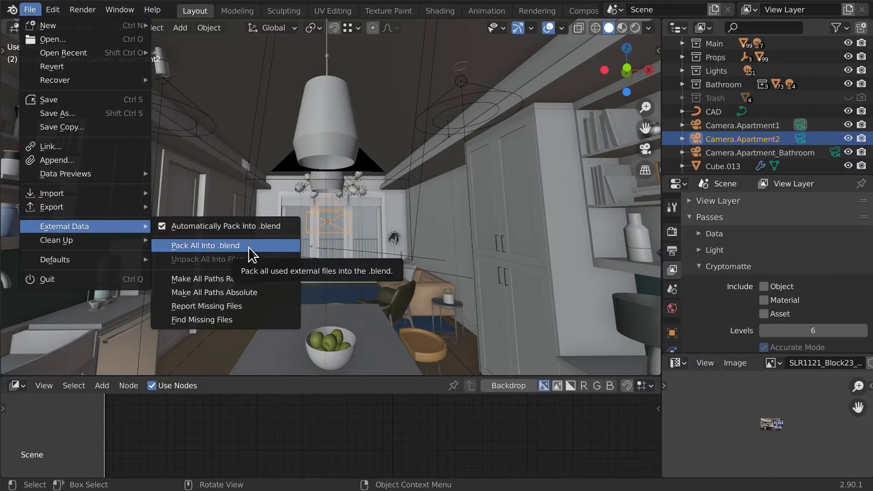
pyautogui.press('Escape')
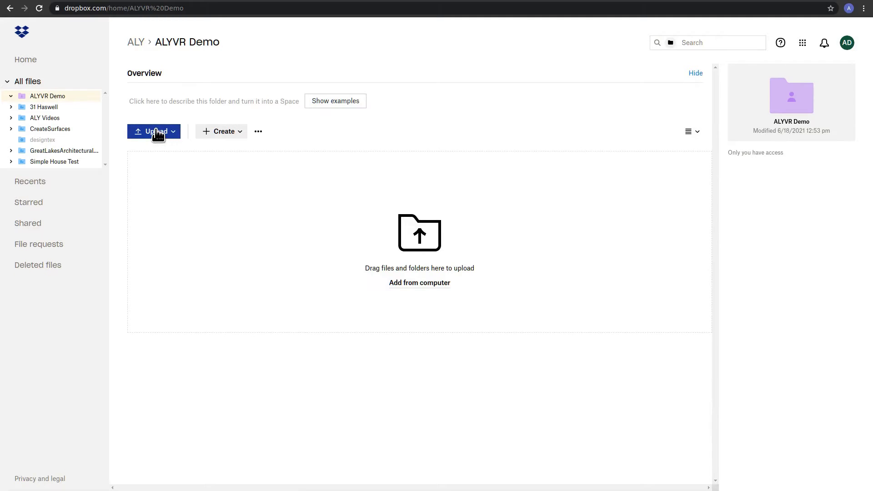
# Step: Switch to Dropbox and upload apartment-interior.blend from the the-ryan folder into the ALYVR Demo folder
pyautogui.click(156, 131)
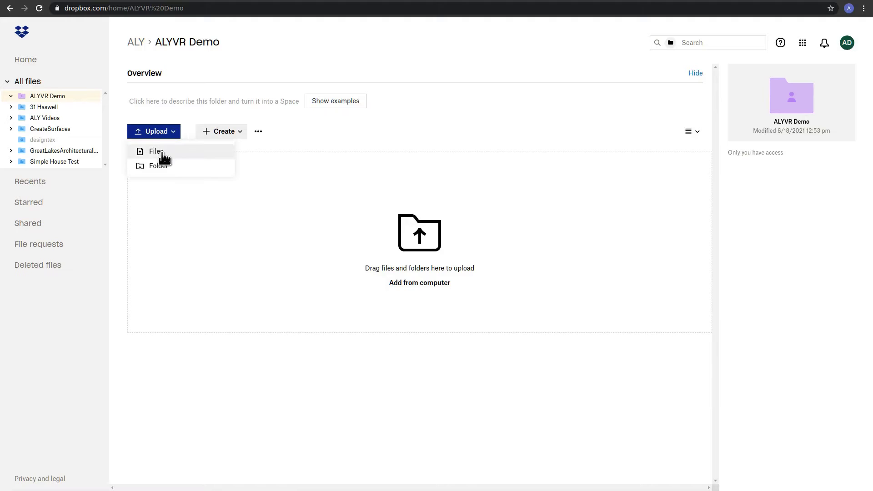
pyautogui.click(165, 152)
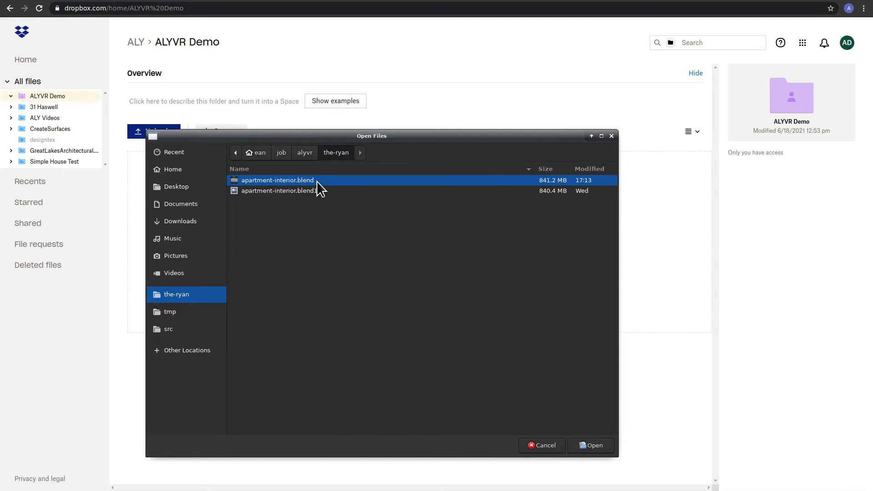
pyautogui.press('Return')
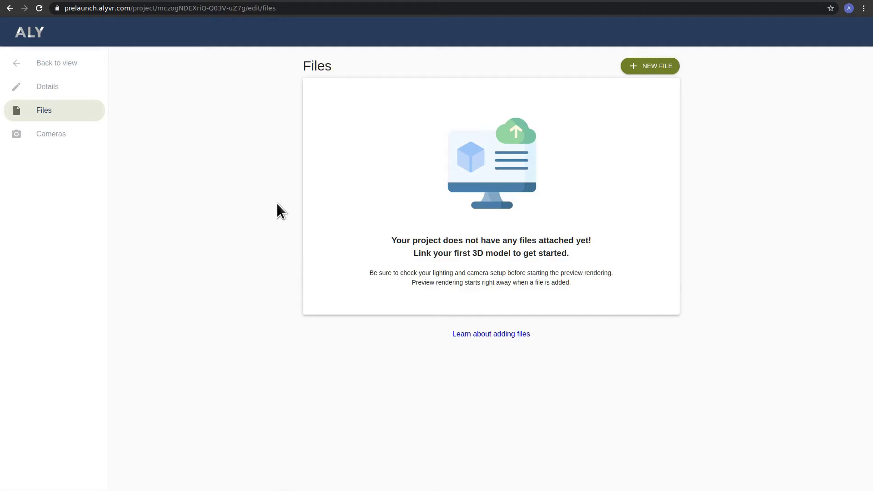
# Step: Connect Dropbox as a drive for the ALY project's files, signing in with the Google account and allowing ALYvr access
pyautogui.click(661, 69)
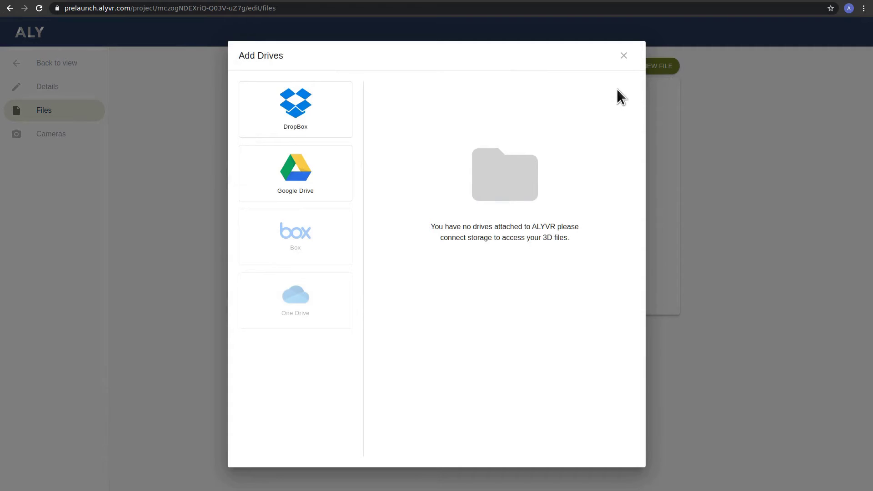
pyautogui.click(296, 116)
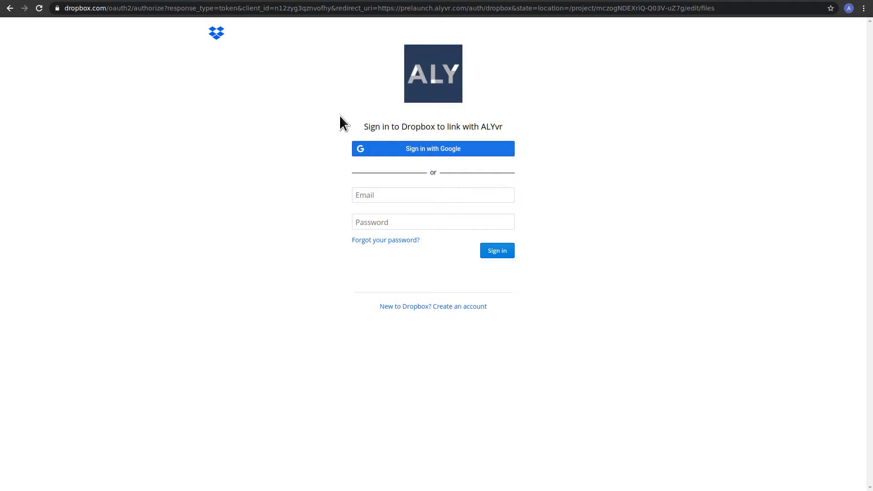
pyautogui.click(439, 154)
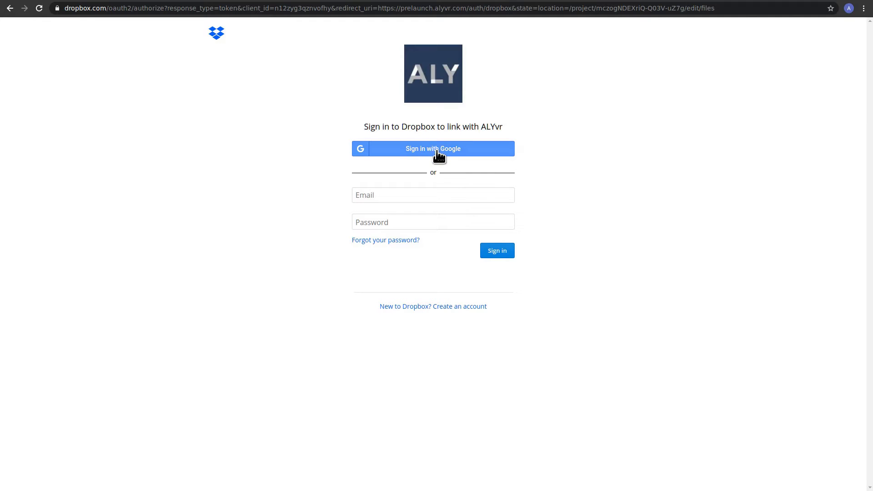
pyautogui.click(436, 151)
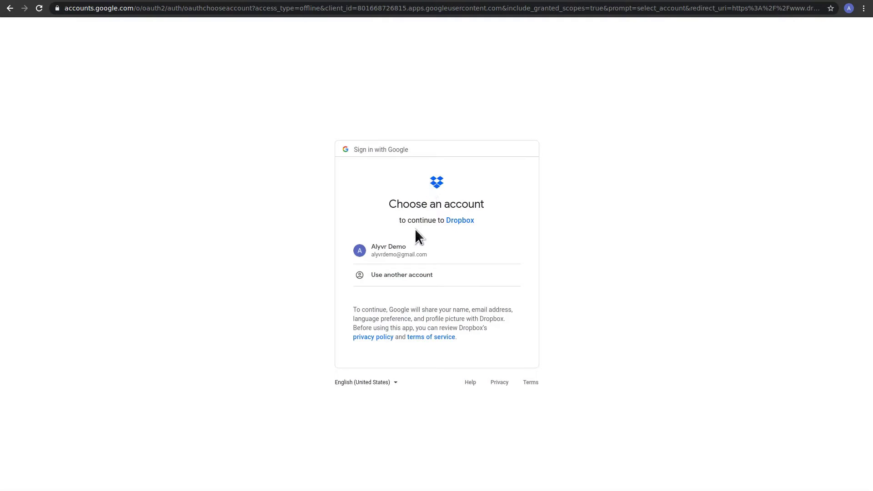
pyautogui.click(404, 252)
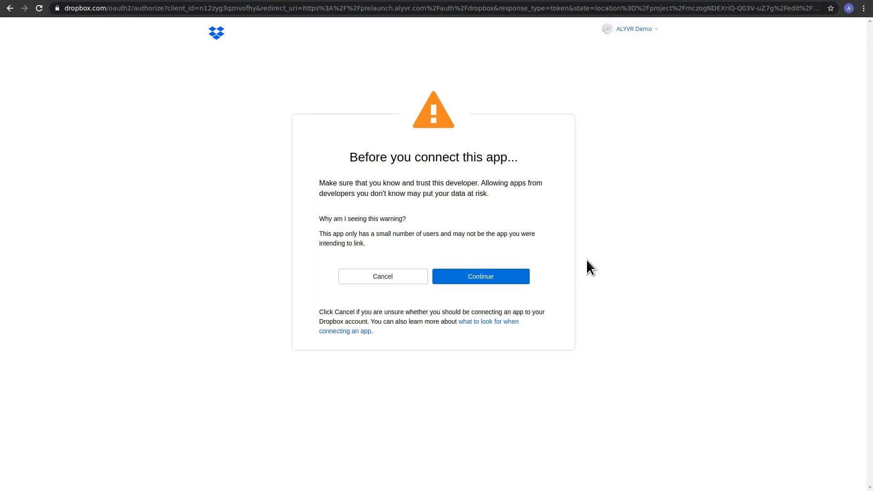
pyautogui.click(470, 279)
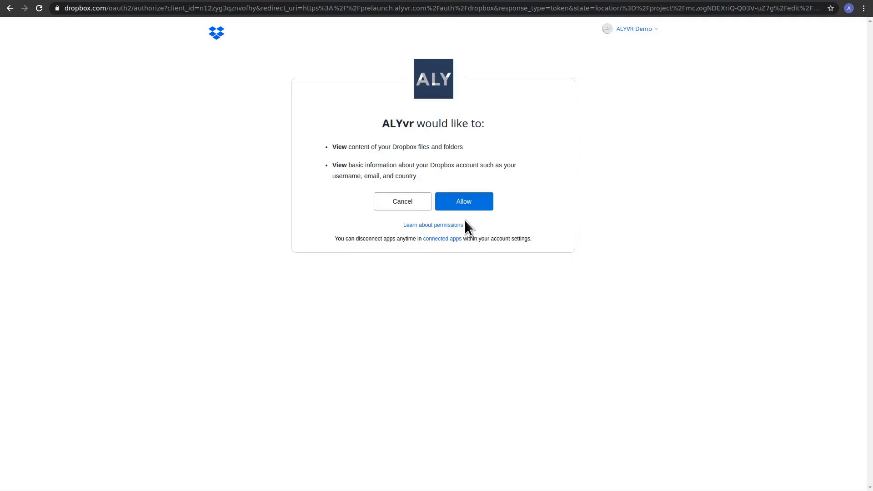
pyautogui.click(471, 203)
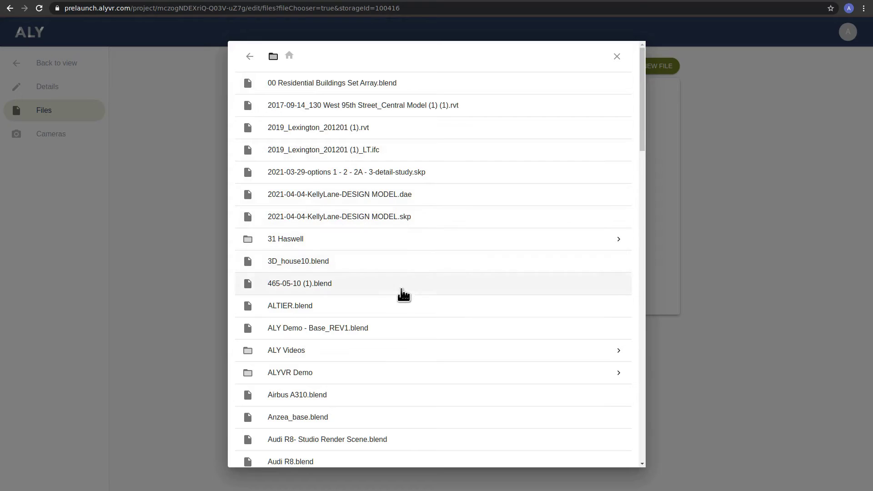
# Step: Add apartment-interior.blend from the Dropbox ALYVR Demo folder to the project's files
pyautogui.click(367, 371)
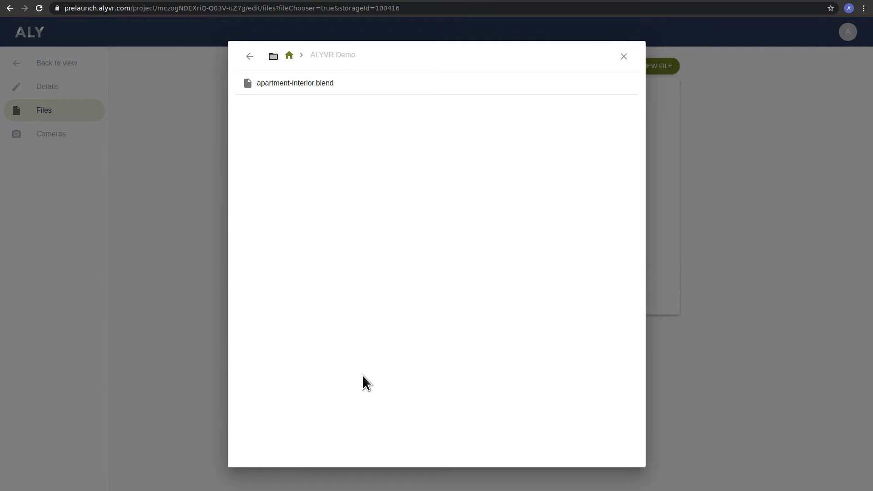
pyautogui.click(307, 84)
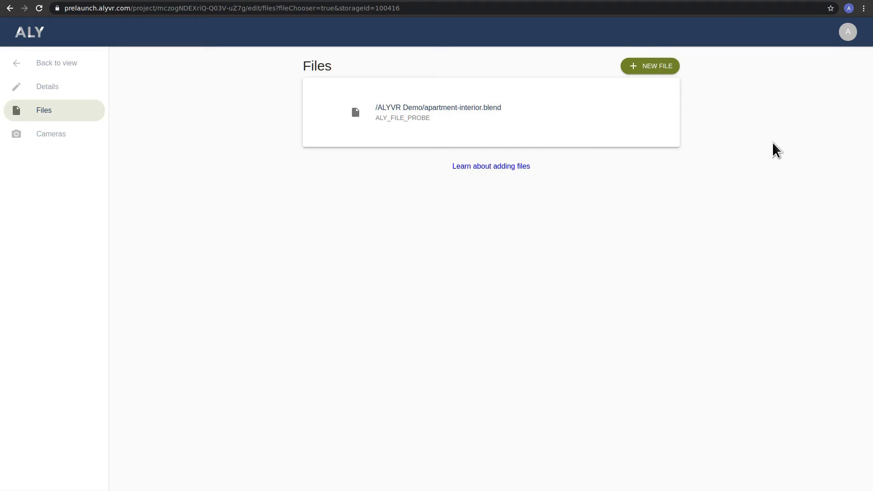
# Step: Disable the project cameras apartment_flip.fspy, apartment.fspy.000, apartment.fspy.001 and apartment.fspy.002
pyautogui.click(28, 128)
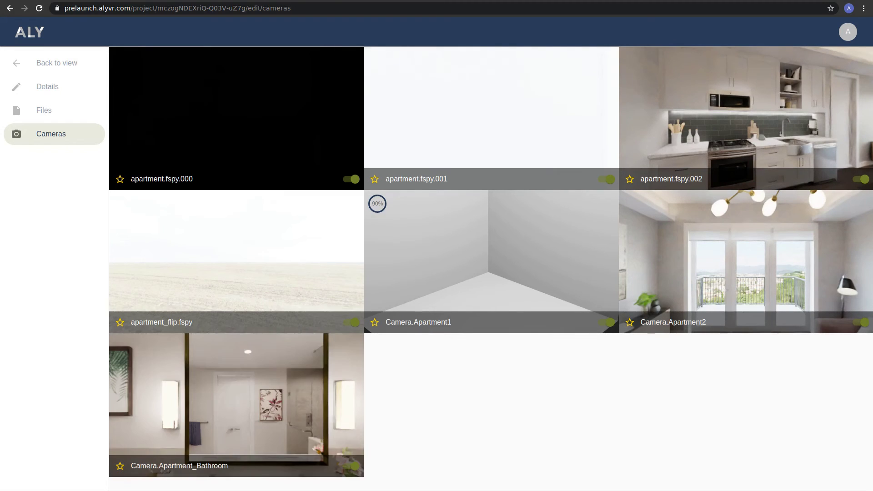
pyautogui.click(351, 323)
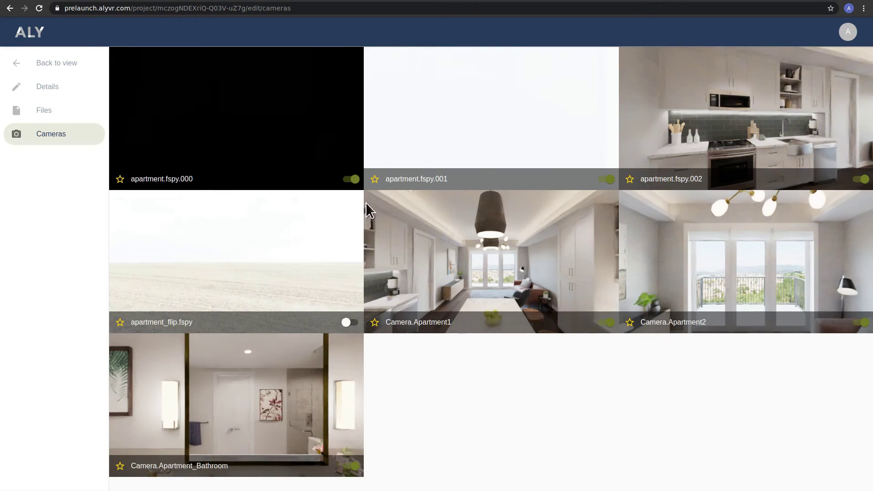
pyautogui.click(355, 180)
pyautogui.click(611, 179)
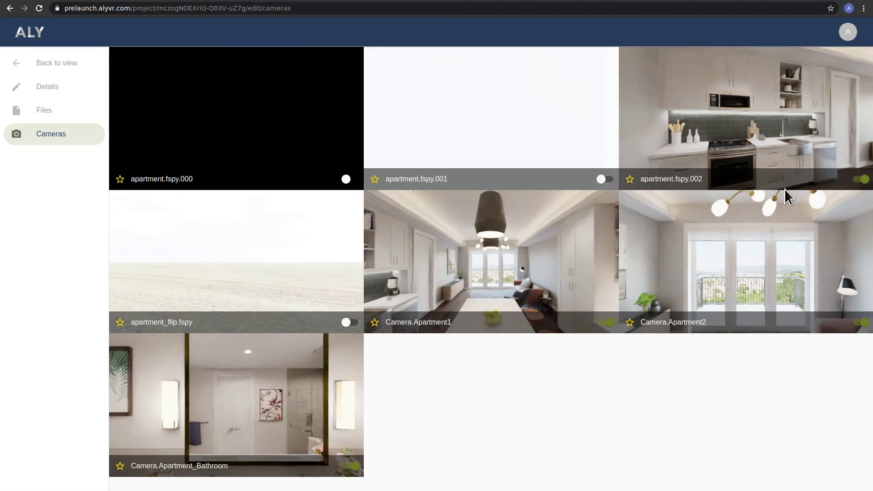
pyautogui.click(860, 180)
# Step: Set the Apartment Demo project's status to Public and return to the project view
pyautogui.click(58, 94)
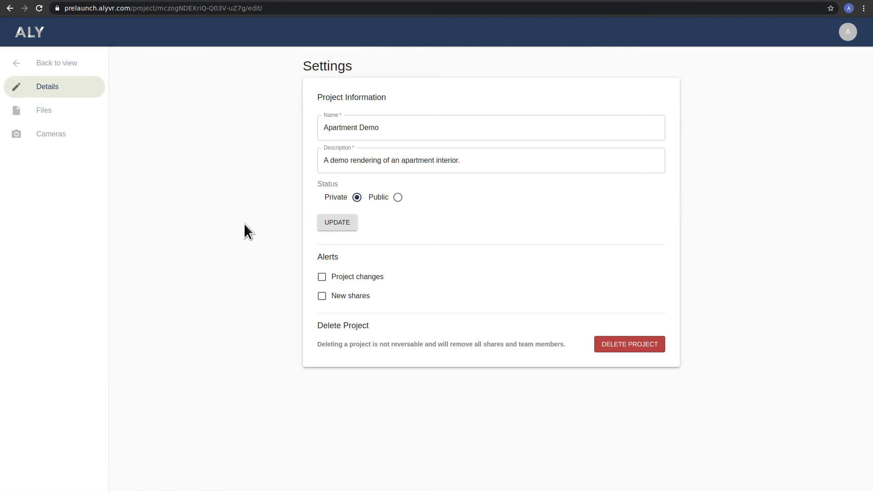
pyautogui.click(398, 197)
pyautogui.click(62, 65)
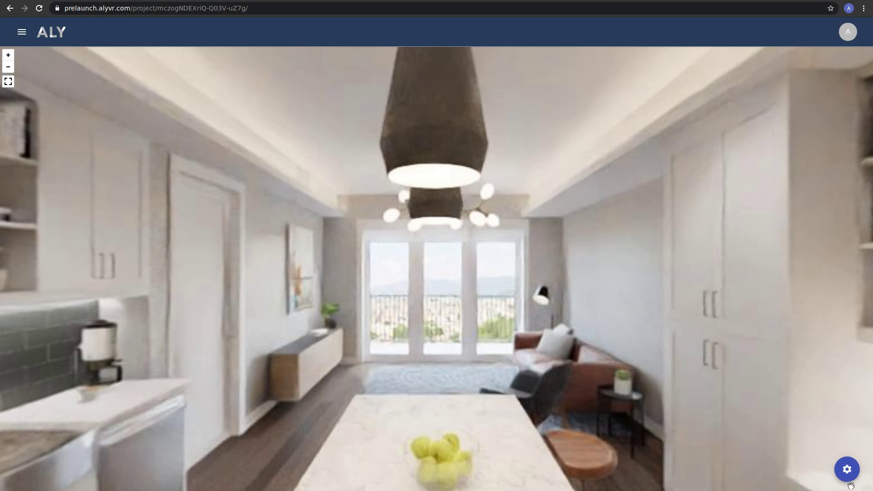
# Step: Create a new collaboration session for sharing the project and copy its collaboration URL
pyautogui.click(847, 469)
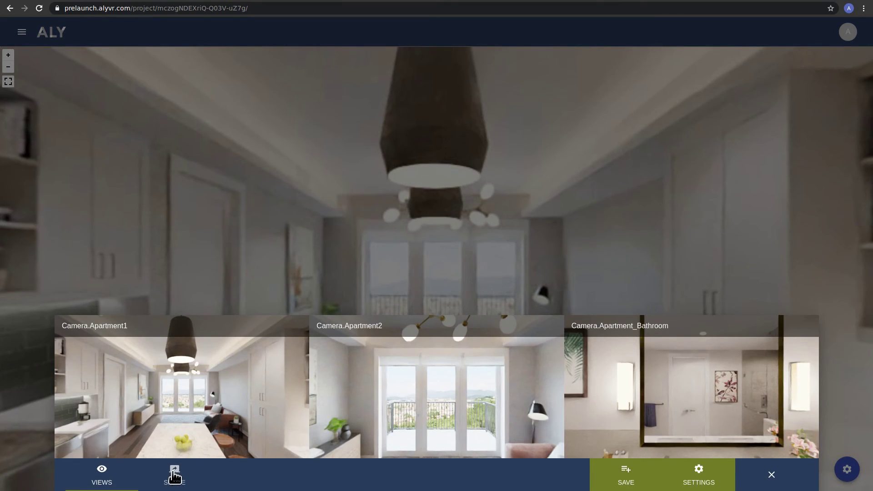
pyautogui.click(175, 477)
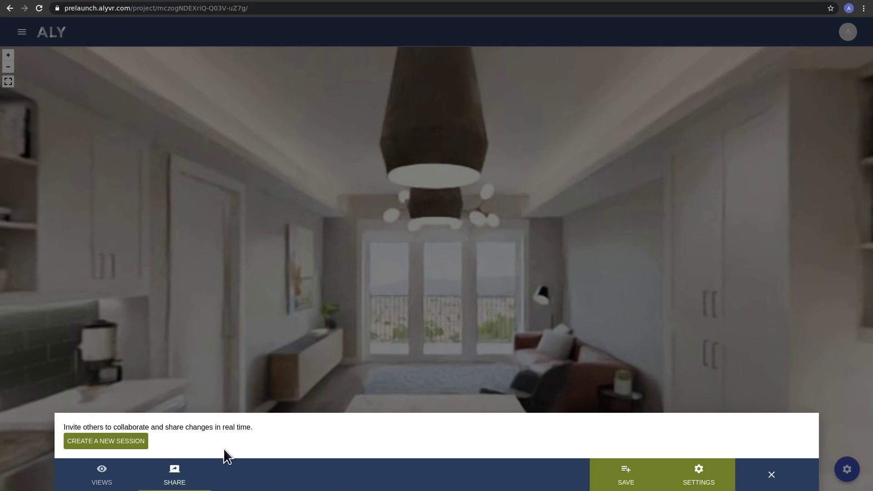
pyautogui.click(100, 440)
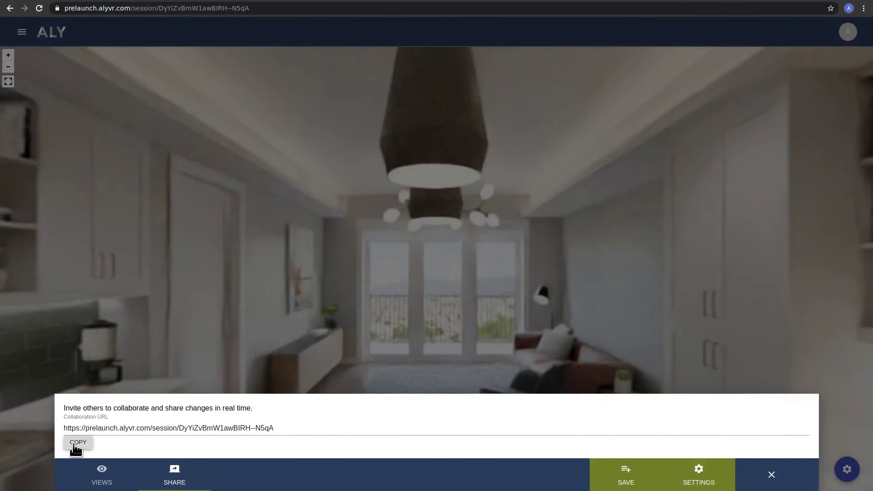
pyautogui.click(76, 443)
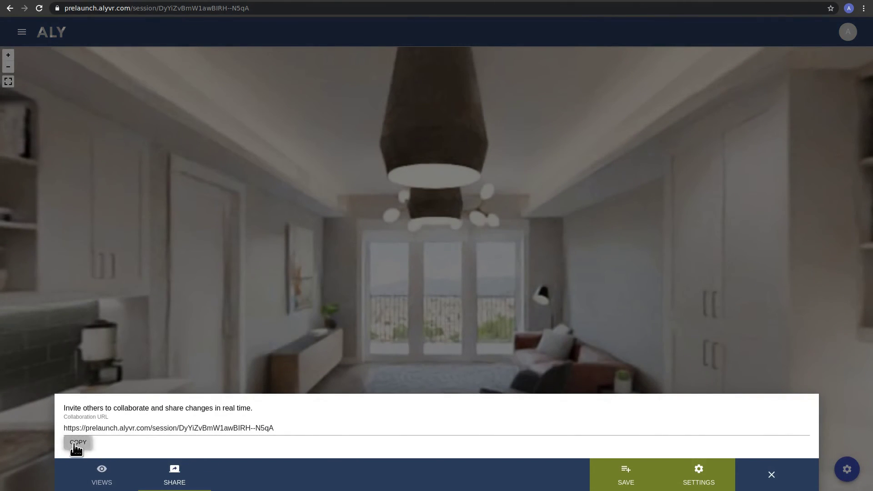
pyautogui.click(257, 429)
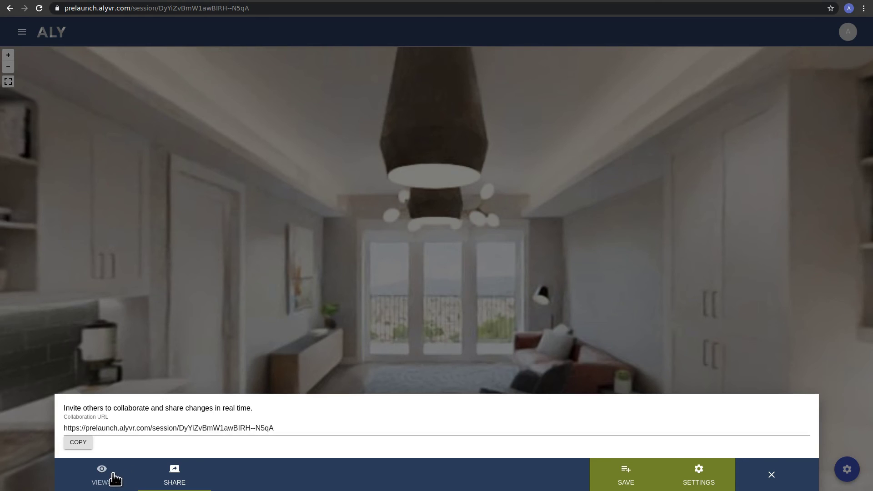
pyautogui.click(148, 305)
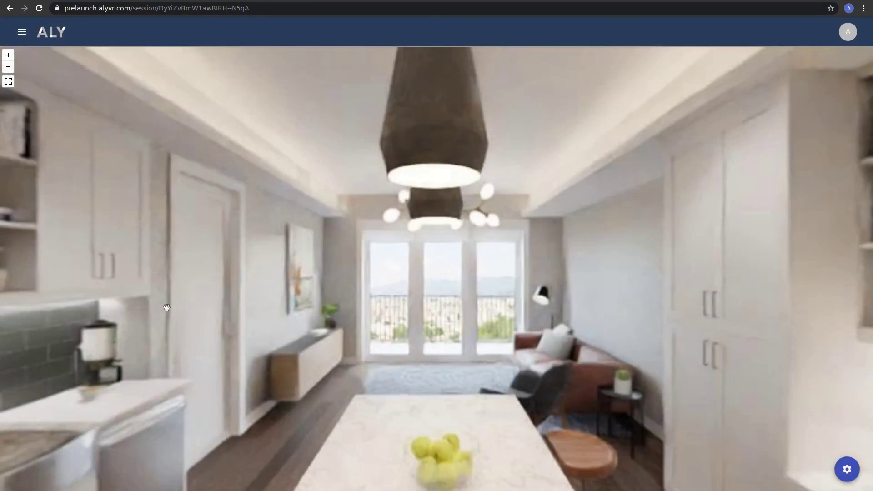
# Step: Look around the Camera.Apartment1 panorama, from the desk and doors across to the kitchen counter
pyautogui.moveTo(648, 315); pyautogui.dragTo(283, 341)
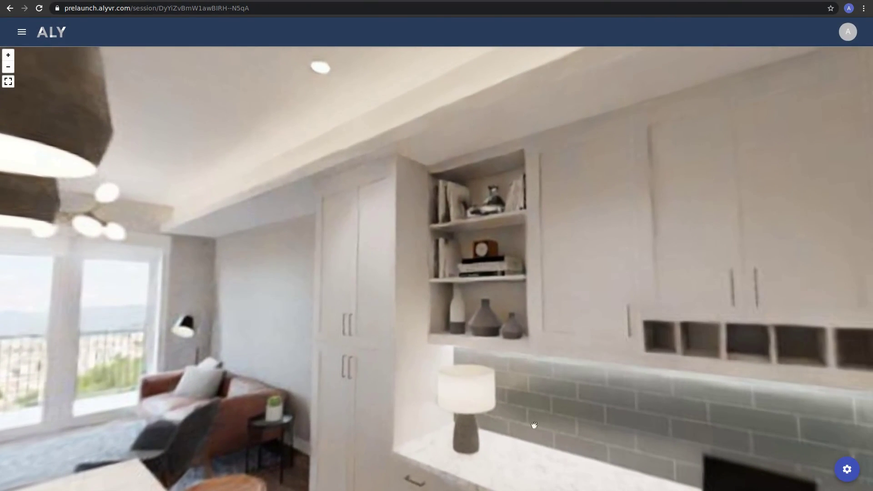
pyautogui.moveTo(713, 427); pyautogui.dragTo(200, 314)
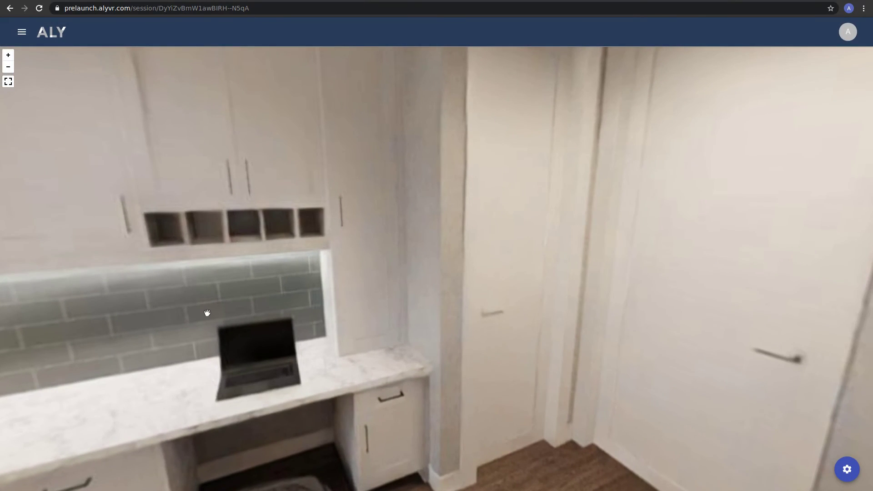
pyautogui.moveTo(182, 352); pyautogui.dragTo(866, 361)
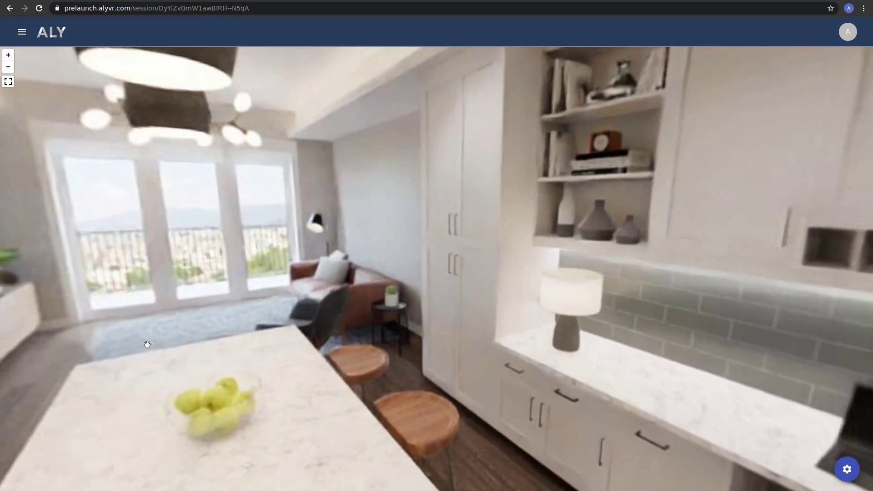
pyautogui.click(122, 351)
pyautogui.moveTo(420, 275); pyautogui.dragTo(854, 397)
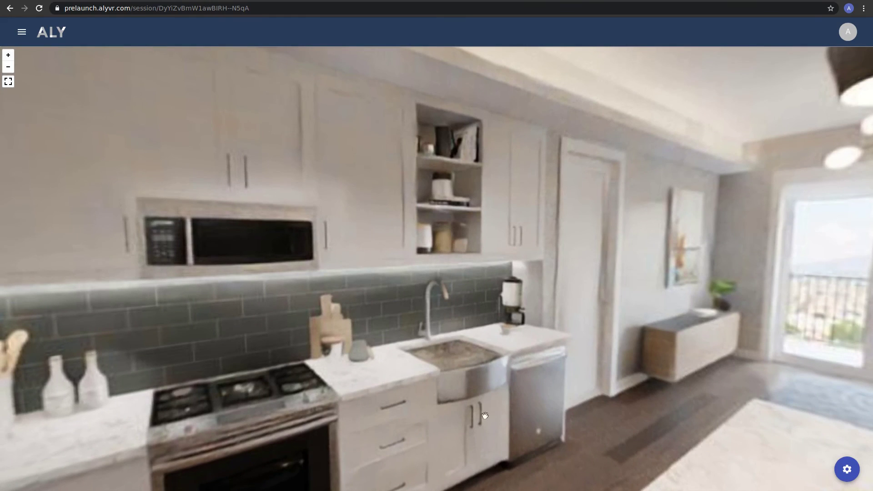
# Step: Switch to the Camera.Apartment2 view and look around from the balcony doors past the sofa to the kitchen island
pyautogui.click(844, 468)
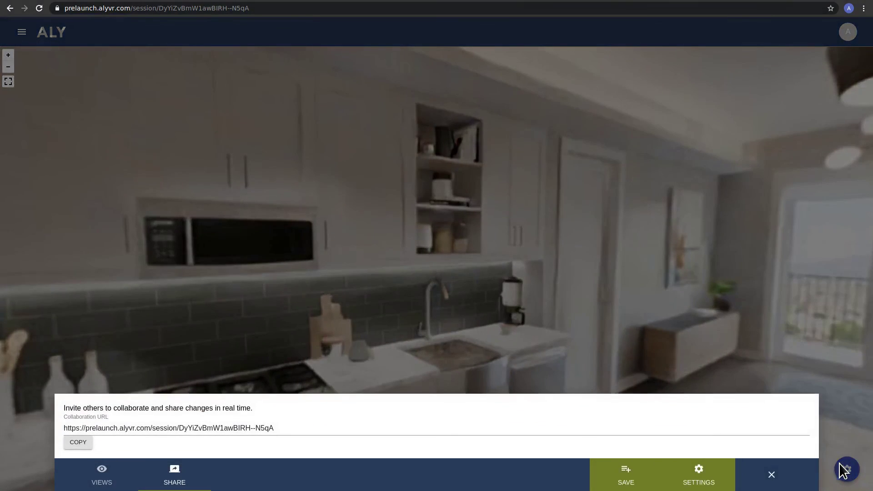
pyautogui.click(68, 469)
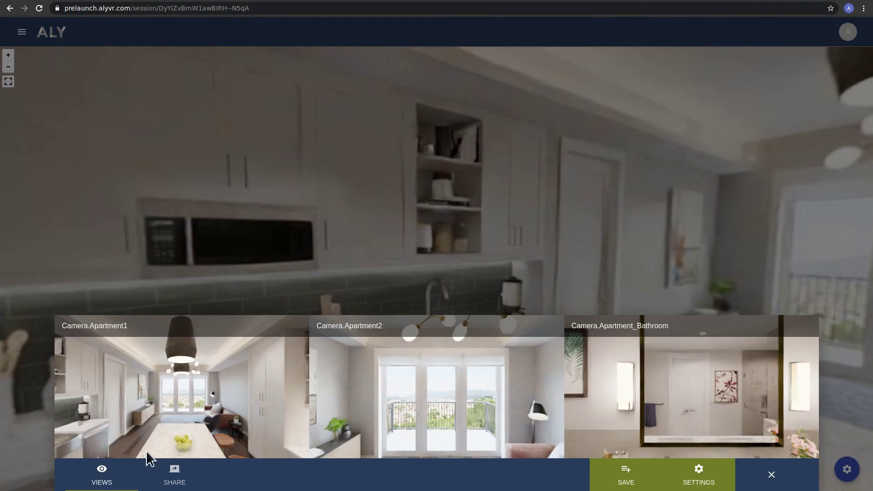
pyautogui.click(420, 420)
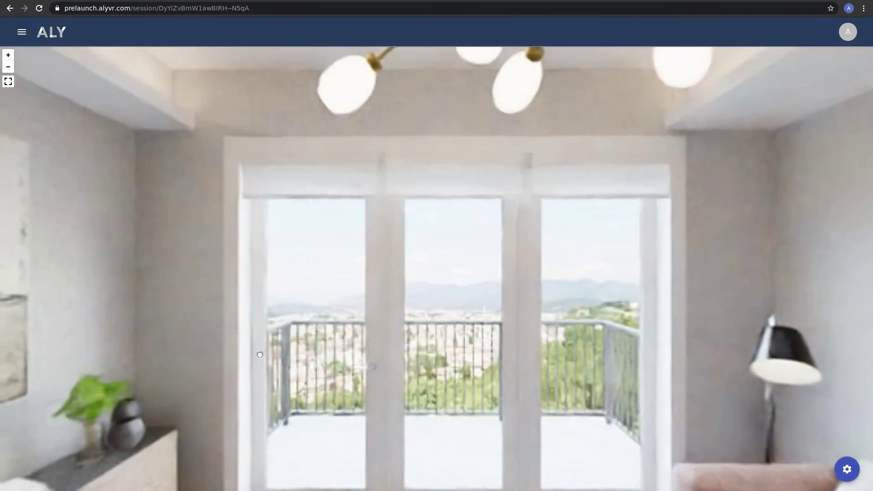
pyautogui.moveTo(260, 355)
pyautogui.mouseDown()
pyautogui.moveTo(717, 282)
pyautogui.moveTo(255, 273)
pyautogui.moveTo(138, 284)
pyautogui.mouseUp()
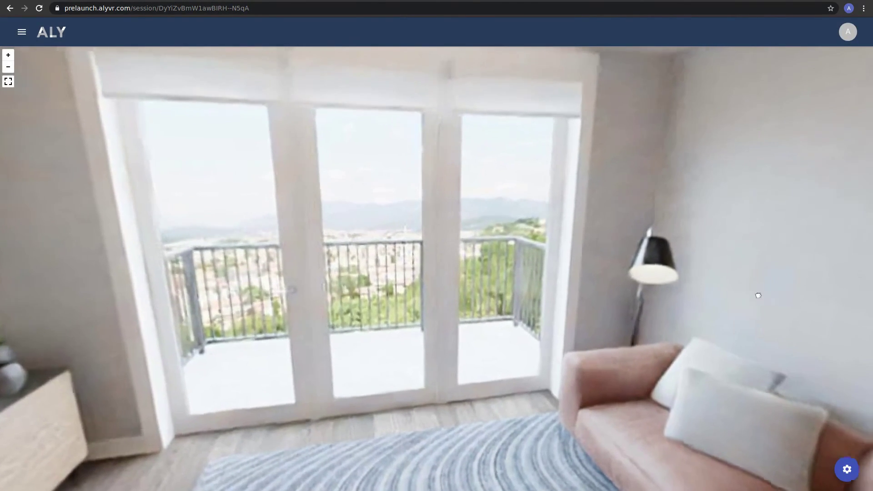
pyautogui.moveTo(756, 294); pyautogui.dragTo(418, 288)
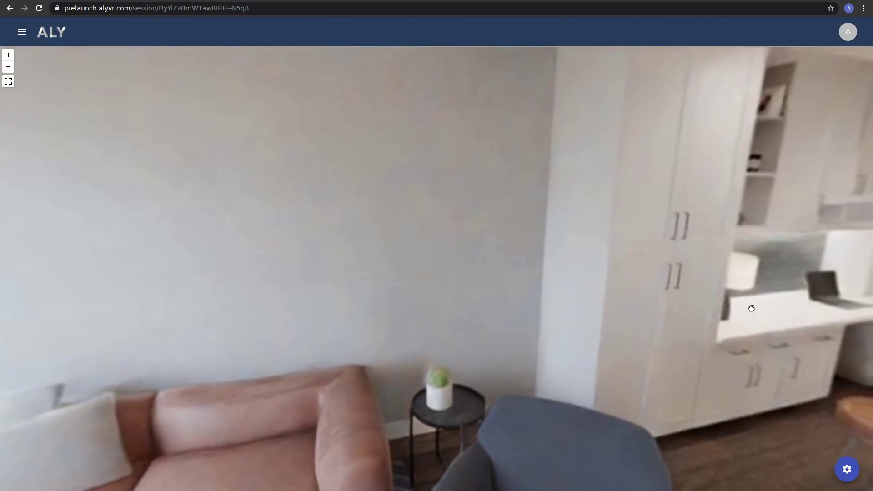
pyautogui.moveTo(750, 306); pyautogui.dragTo(194, 299)
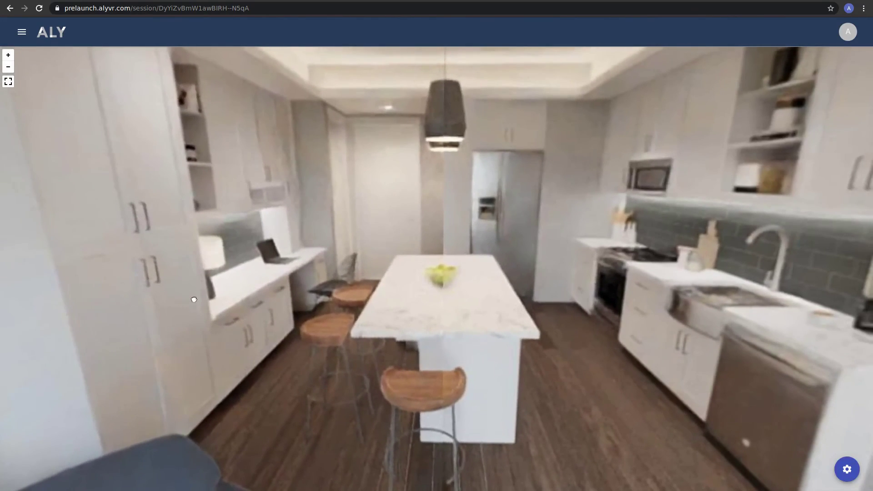
# Step: Switch the session to the Camera.Apartment_Bathroom view
pyautogui.click(846, 469)
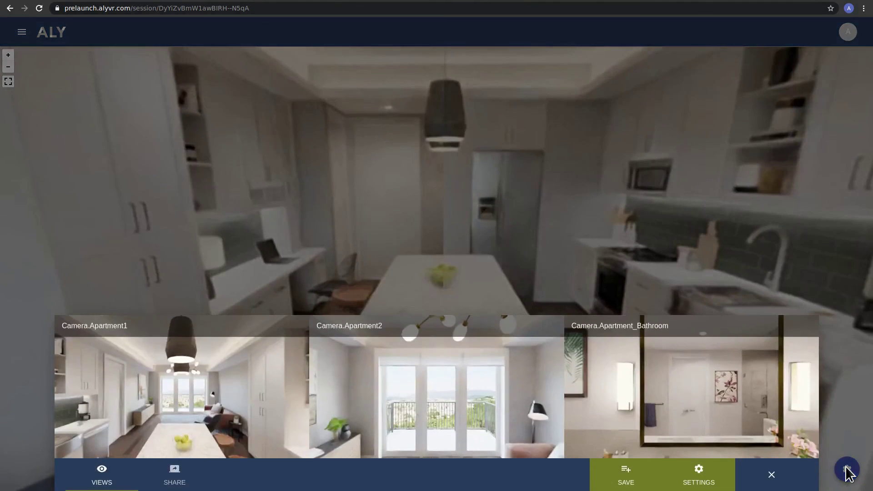
pyautogui.click(665, 389)
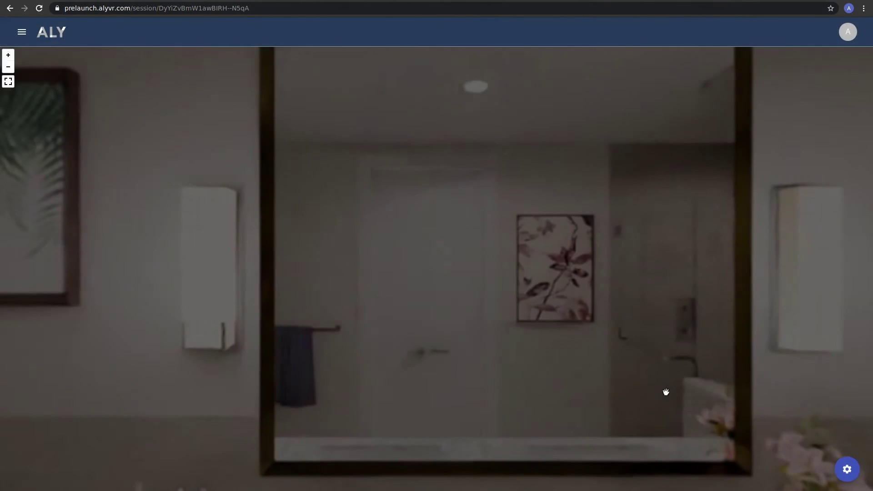